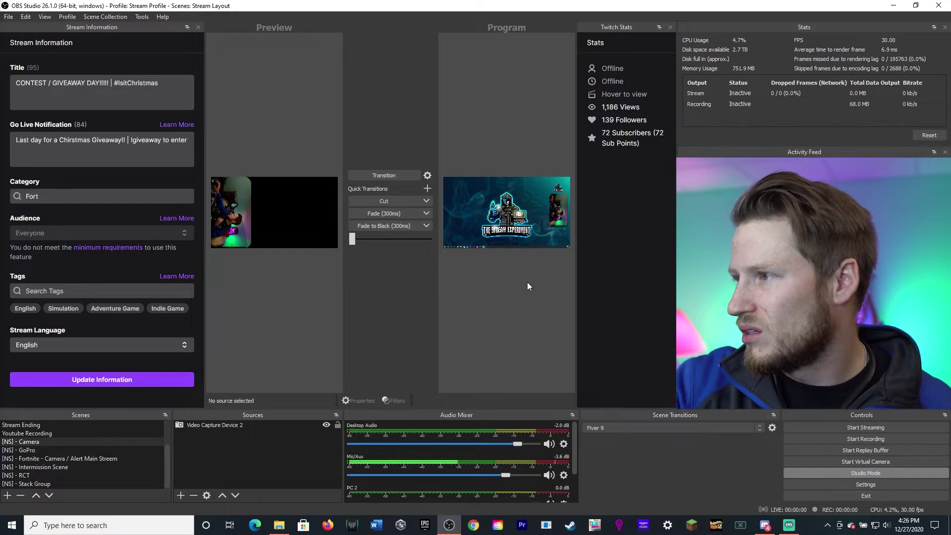
Transition the preview live, exit Studio Mode, and select the Youtube Recording scene.
click(387, 175)
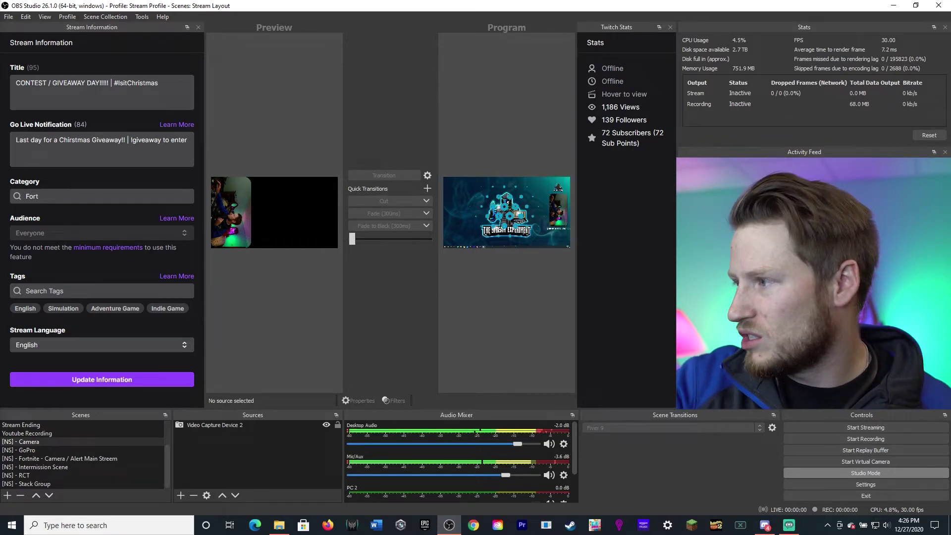
click(865, 473)
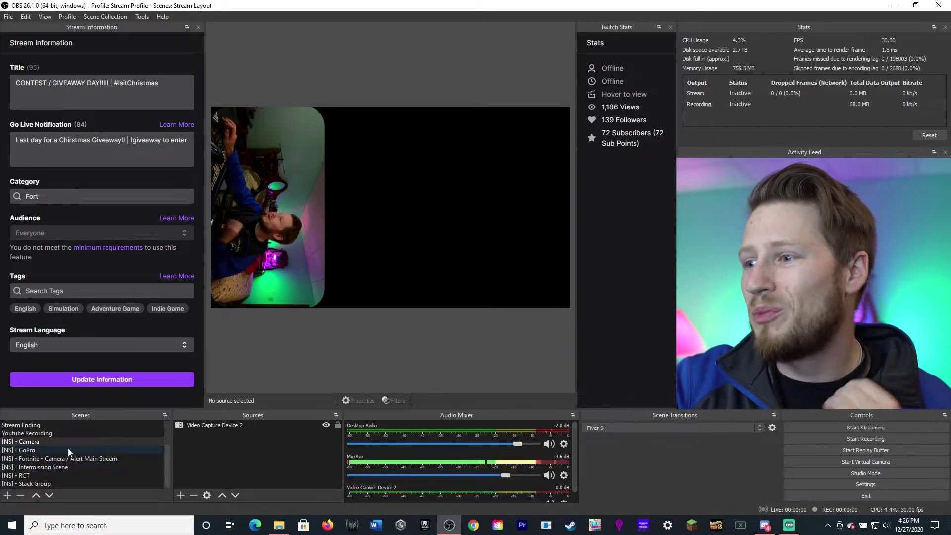
click(47, 433)
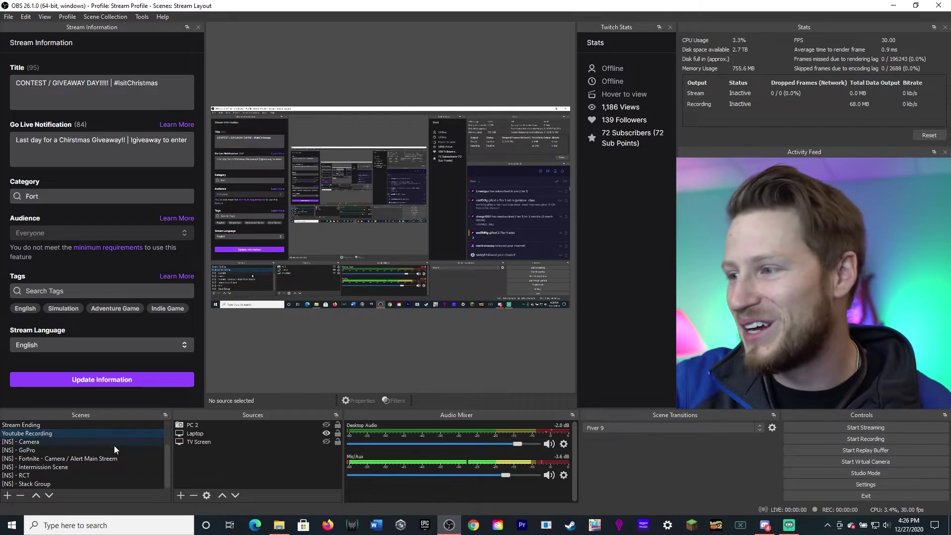
Add a Scene source using Add Existing with [NS] - Camera and confirm with OK.
click(181, 496)
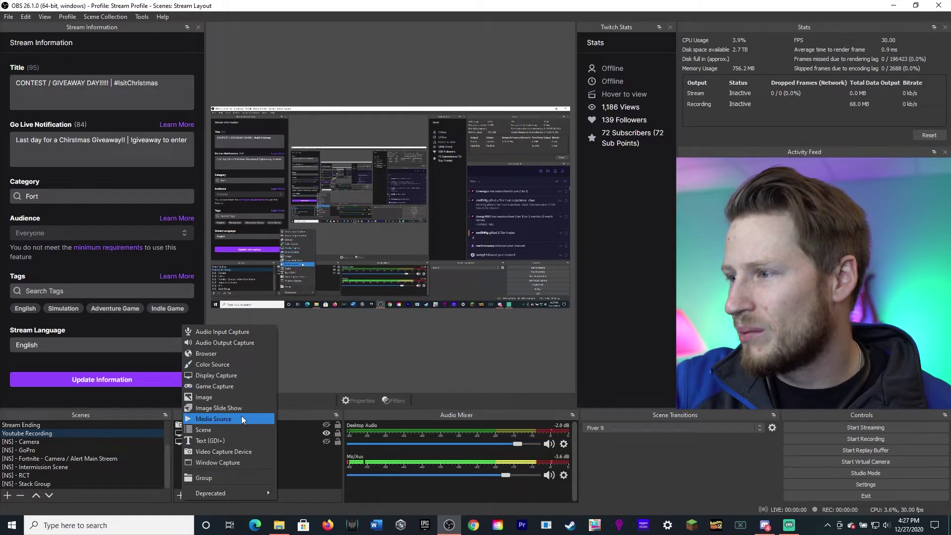
click(228, 430)
click(429, 230)
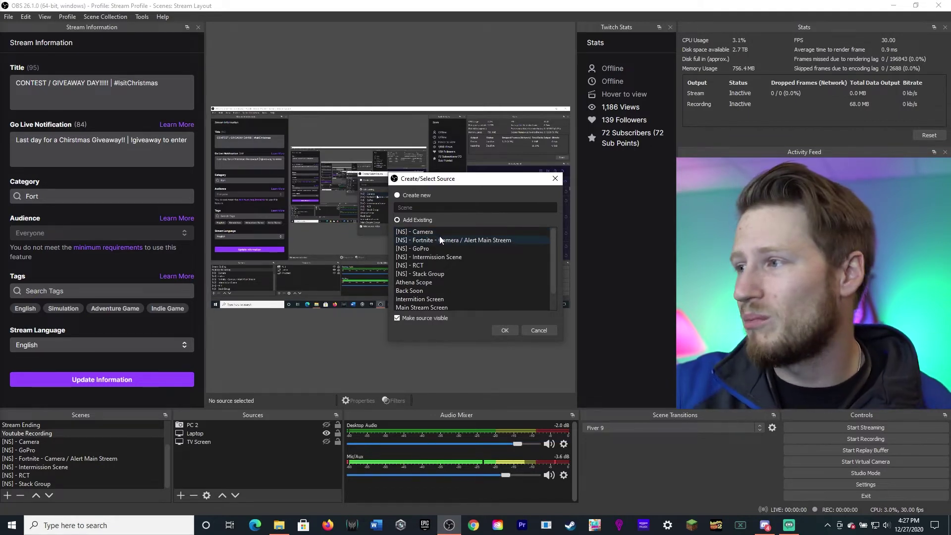
click(437, 232)
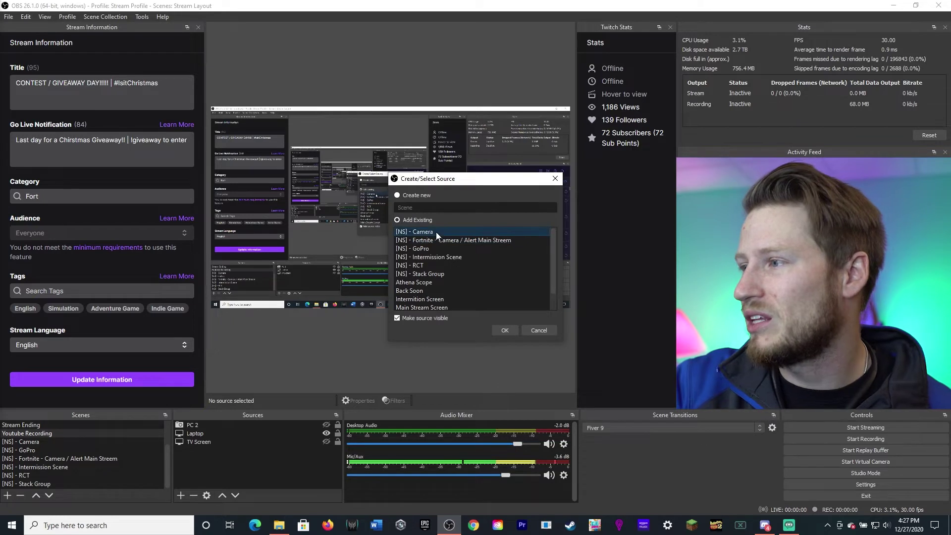
click(500, 333)
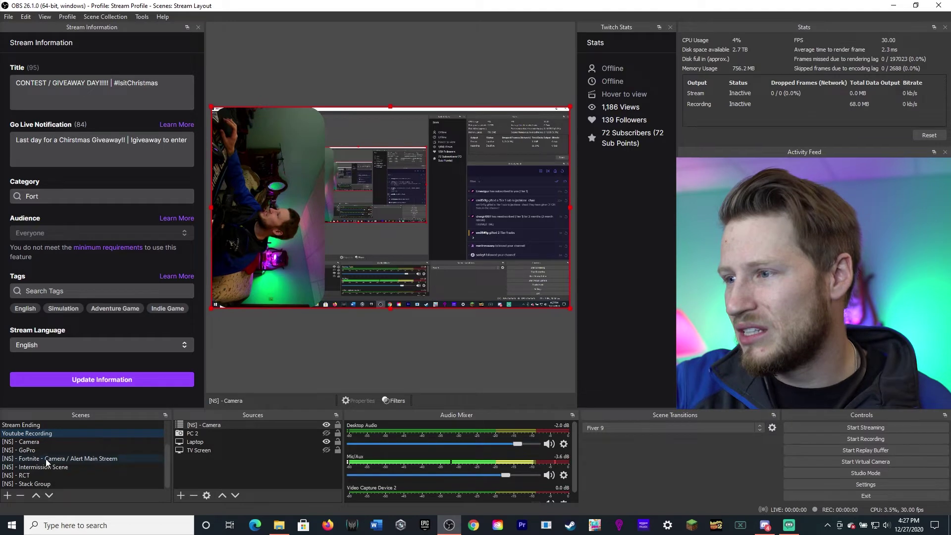
Check [NS] - Camera, then shrink and select the nested camera source in Youtube Recording.
click(34, 443)
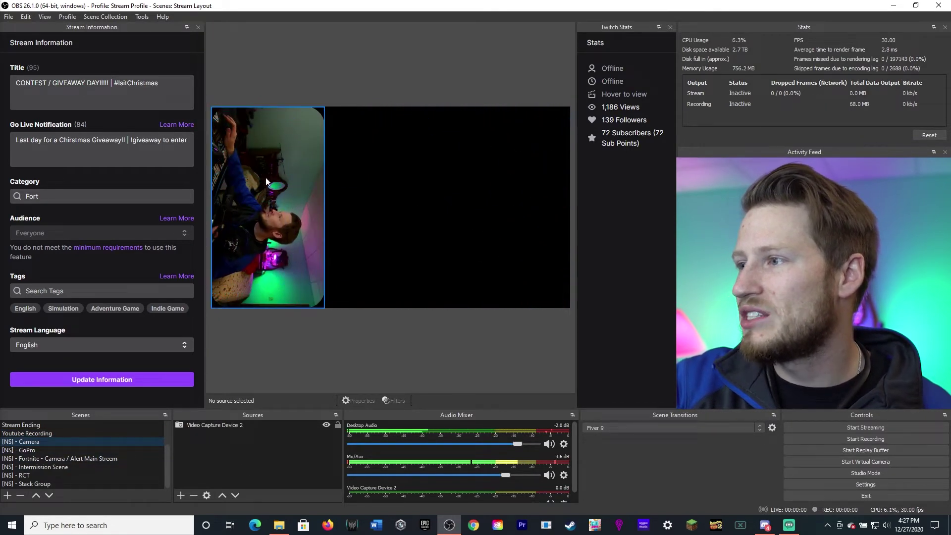
click(38, 434)
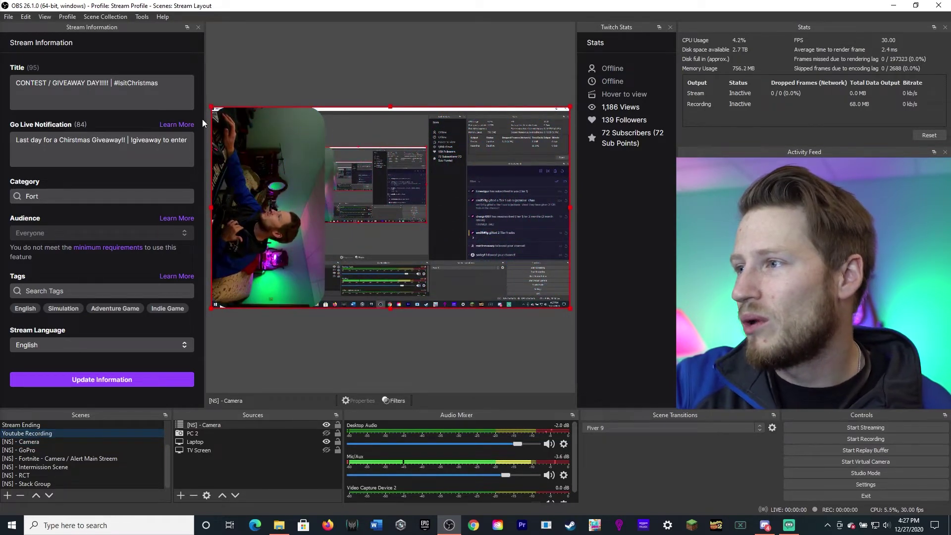
drag(211, 106, 356, 155)
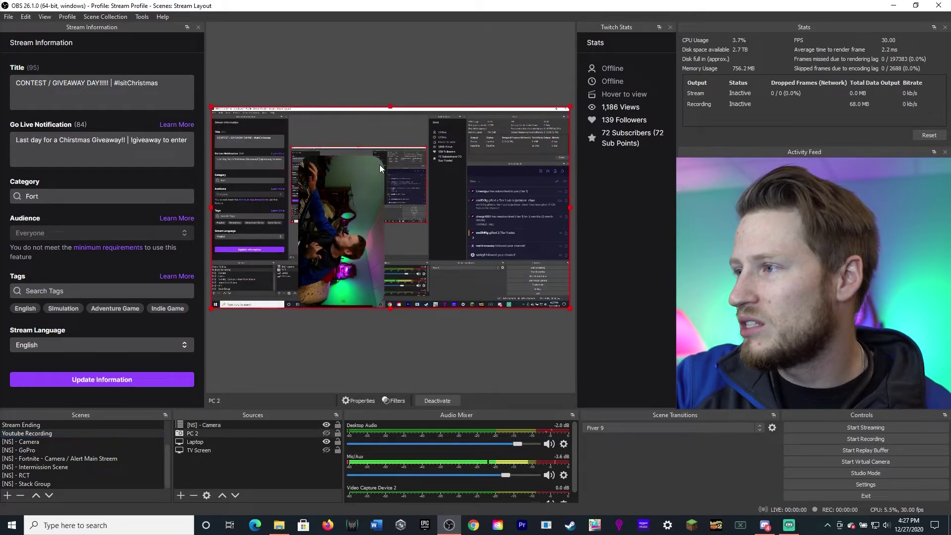
click(368, 199)
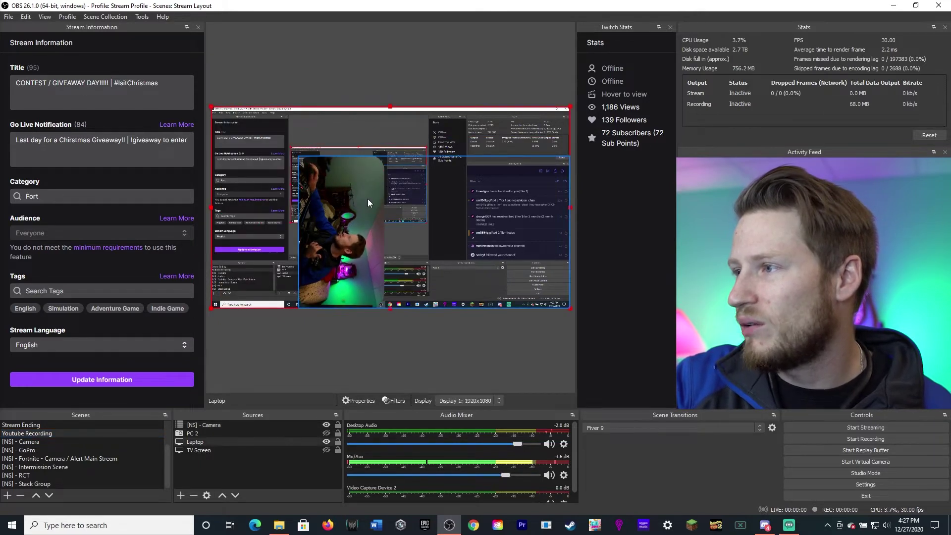
click(216, 426)
Rotate the camera source 90 degrees CCW, drag it up, then view the [NS] - Camera scene.
right_click(341, 229)
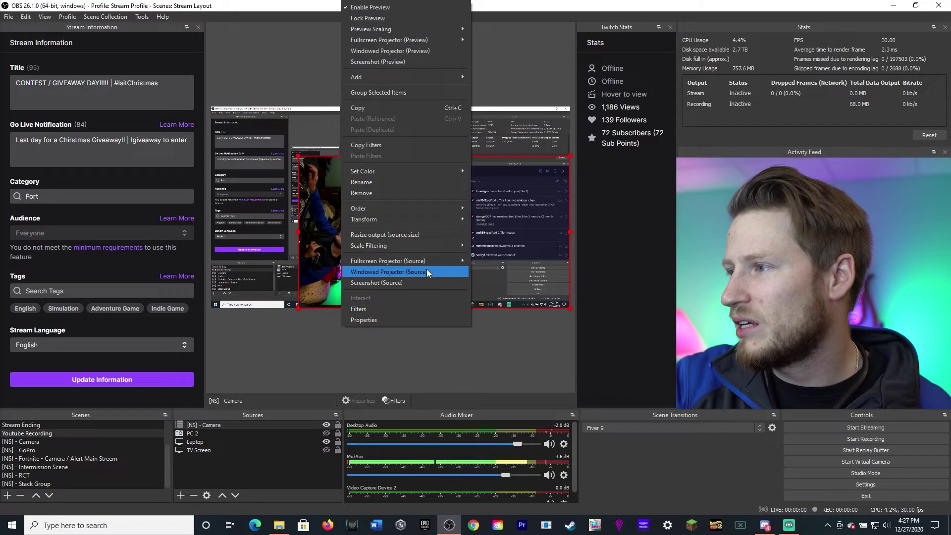
mouse_move(435, 219)
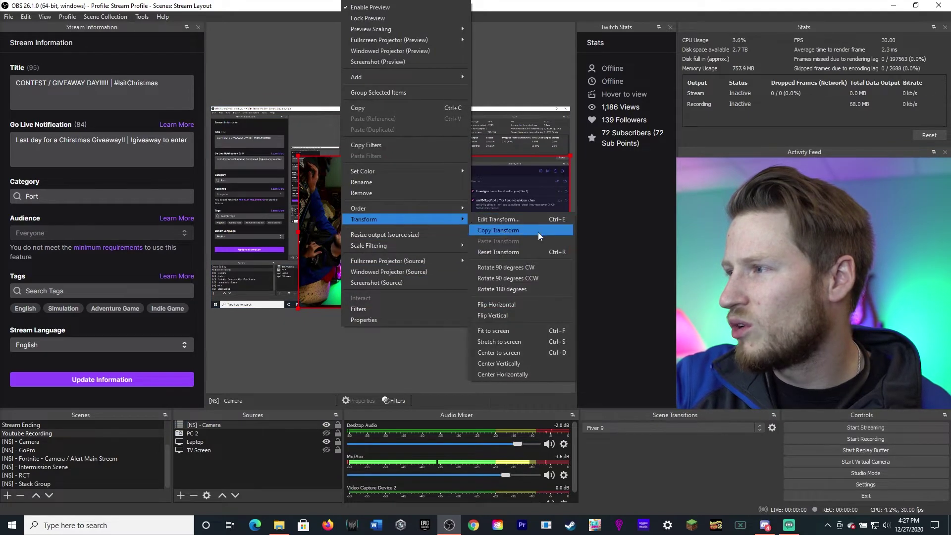
click(534, 278)
drag(406, 238, 403, 66)
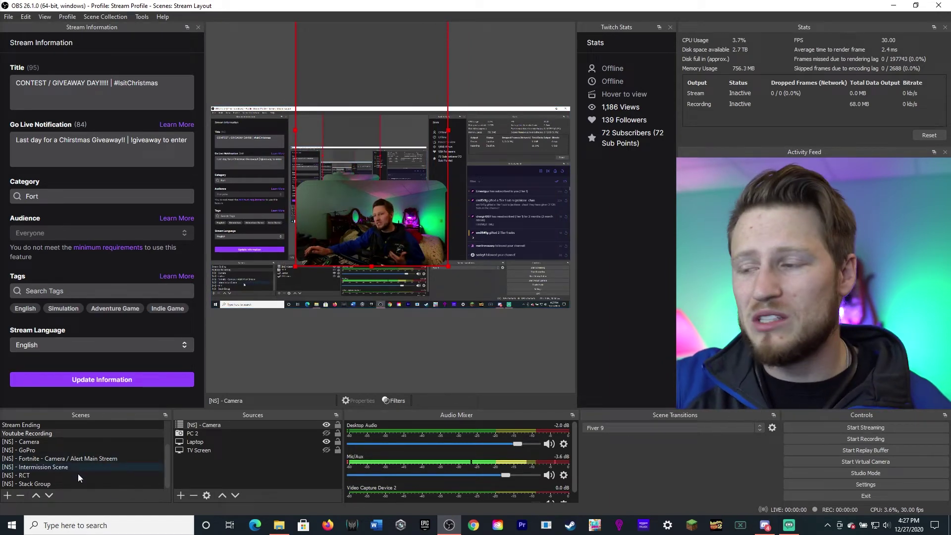
click(31, 441)
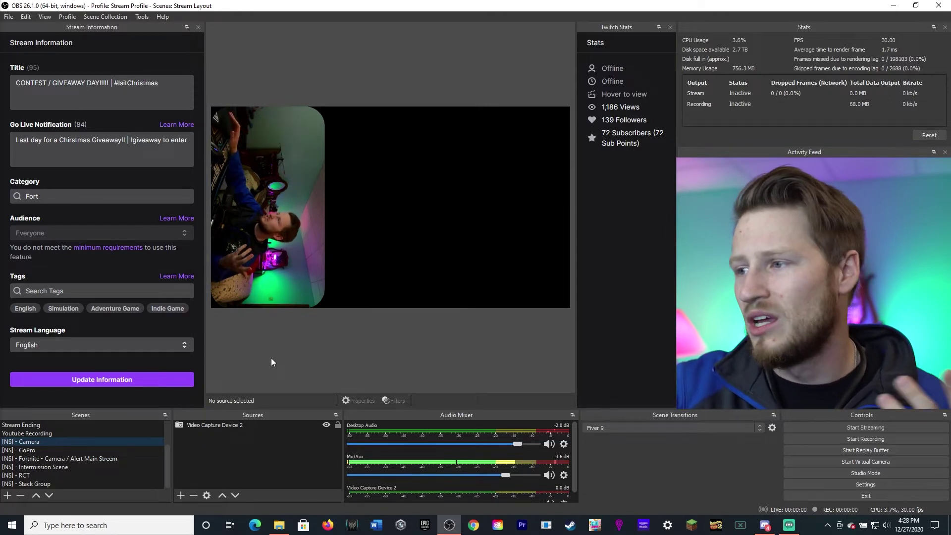
right_click(230, 428)
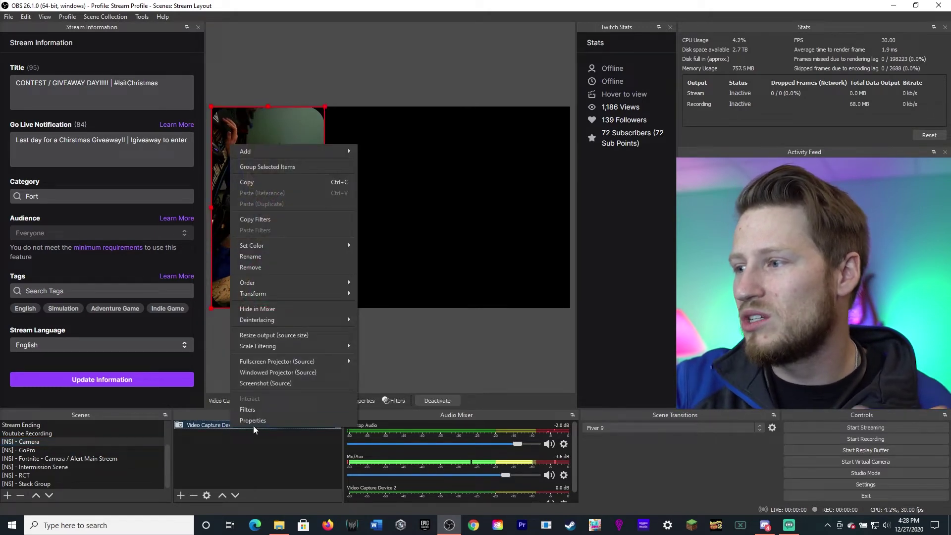
click(276, 420)
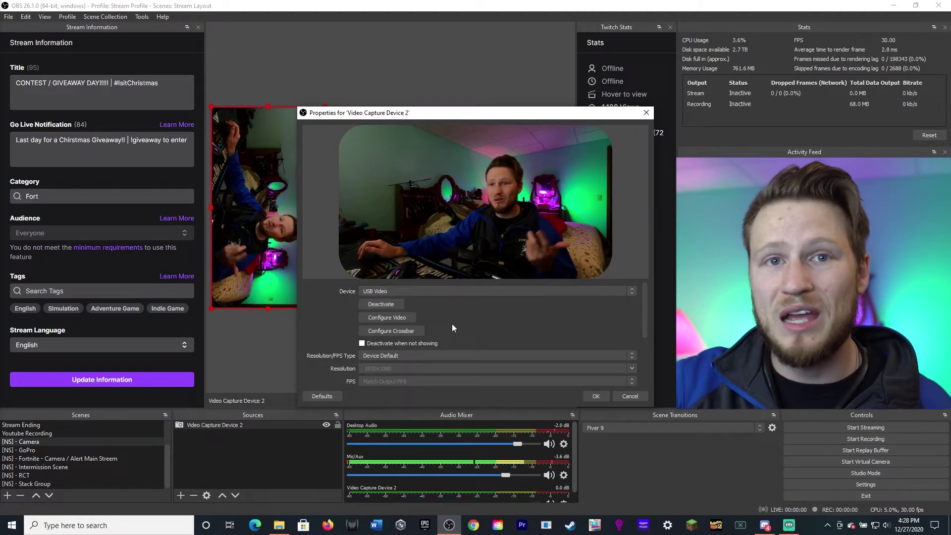
click(597, 397)
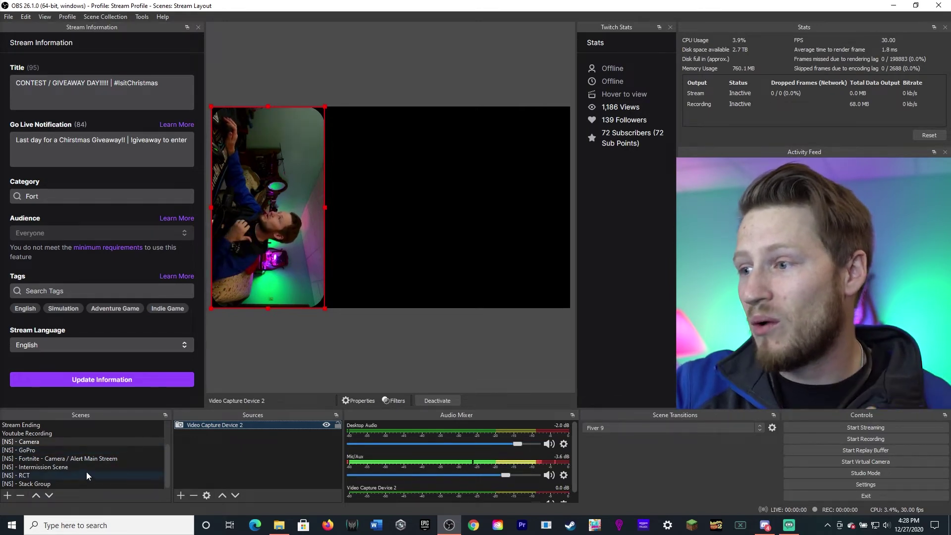
Look over the [NS] - Fortnite - Camera / Alert scene, then select Main Stream Screen.
click(61, 460)
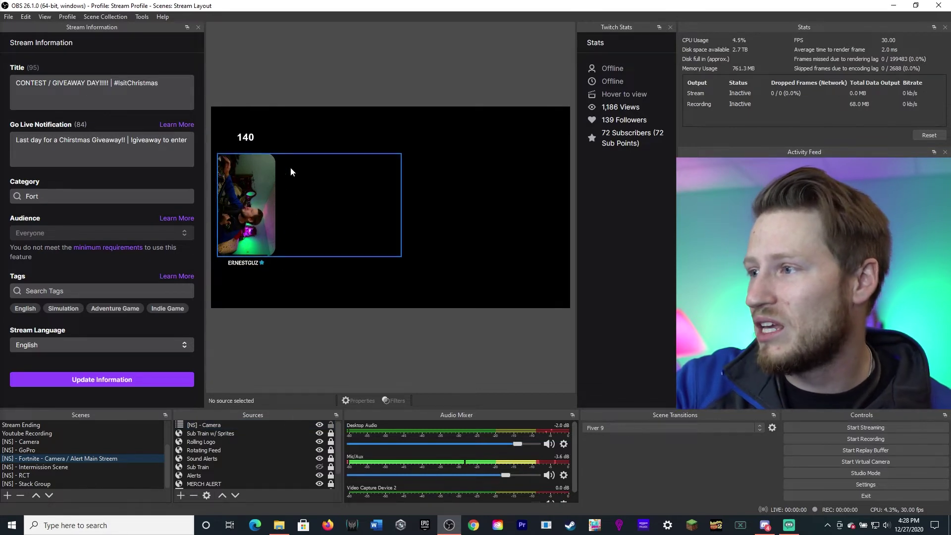
scroll(243, 448, down, 2)
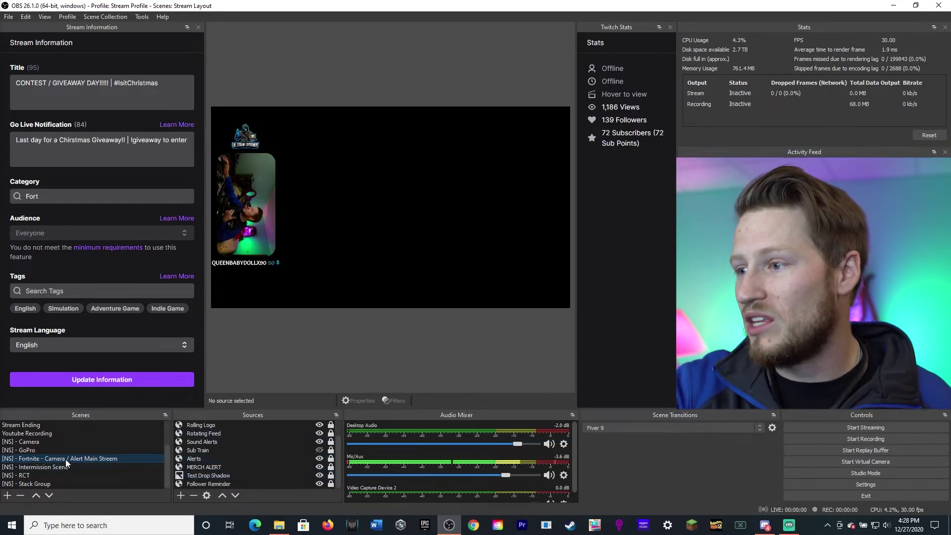
scroll(258, 459, up, 1)
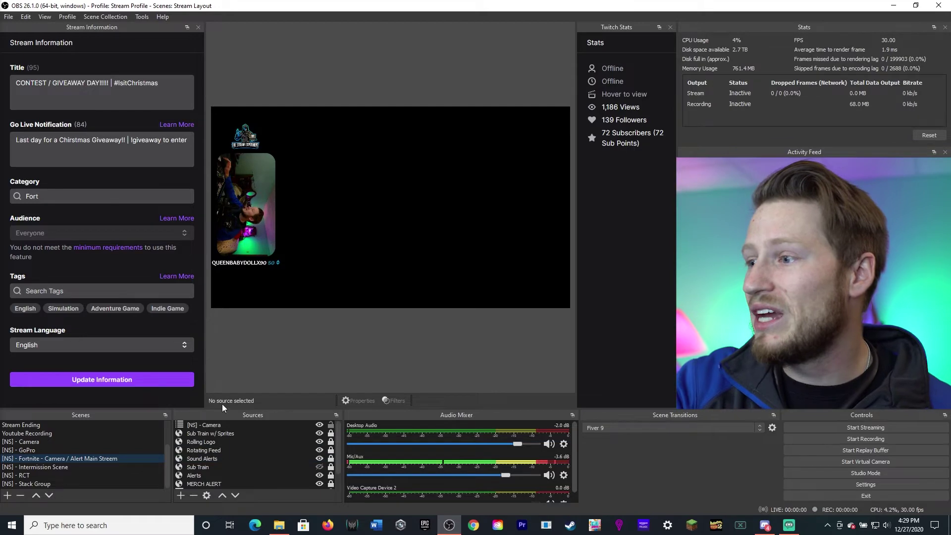
click(61, 426)
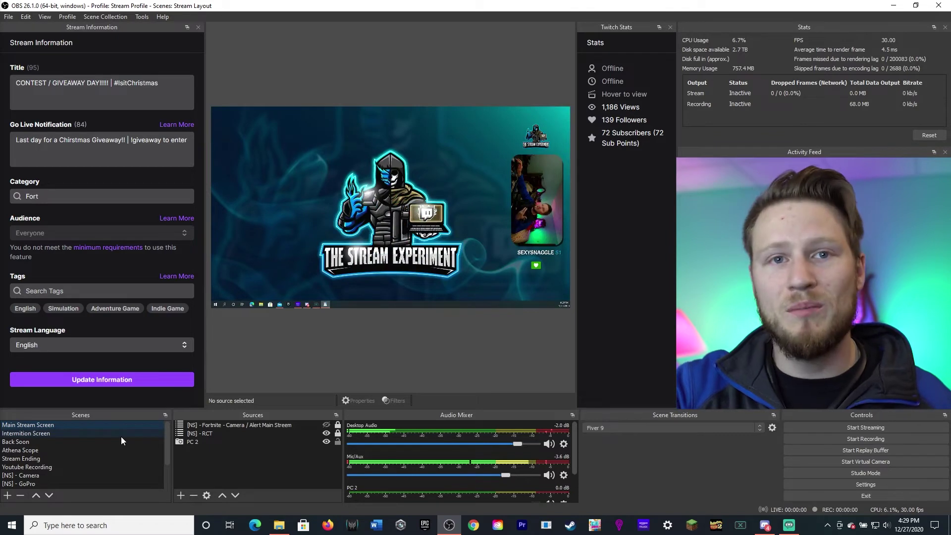
Show the Fortnite camera source, hide [NS] - RCT, cancel a Scene-source dialog, select Fortnite.
click(326, 424)
click(327, 434)
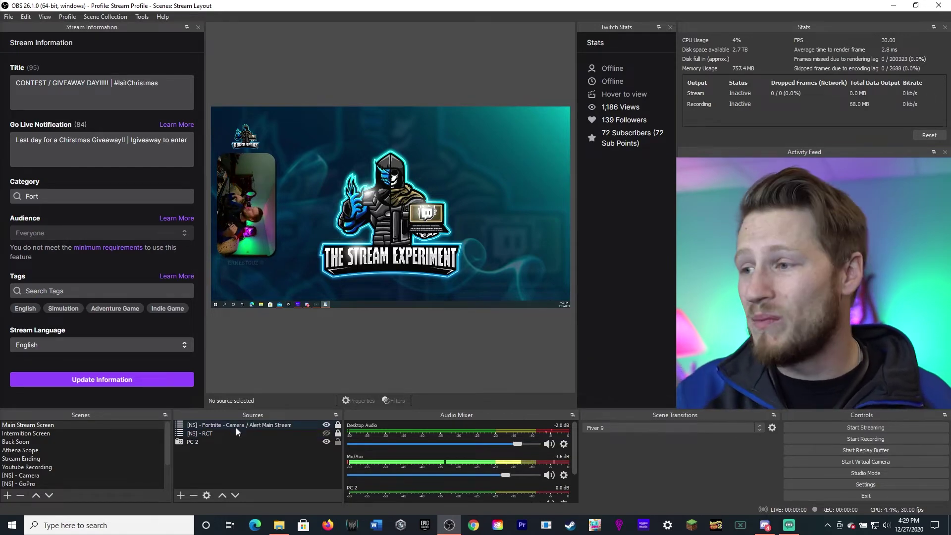
click(182, 495)
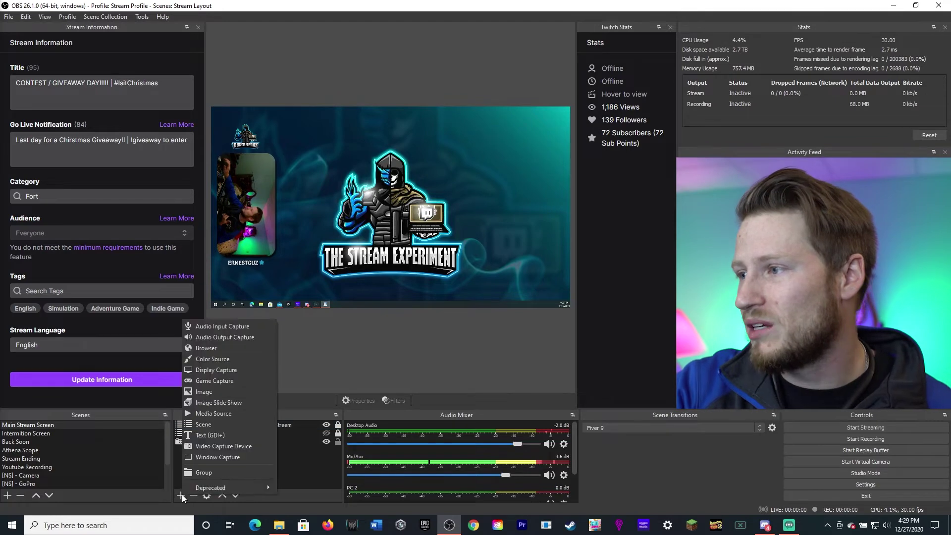
click(200, 427)
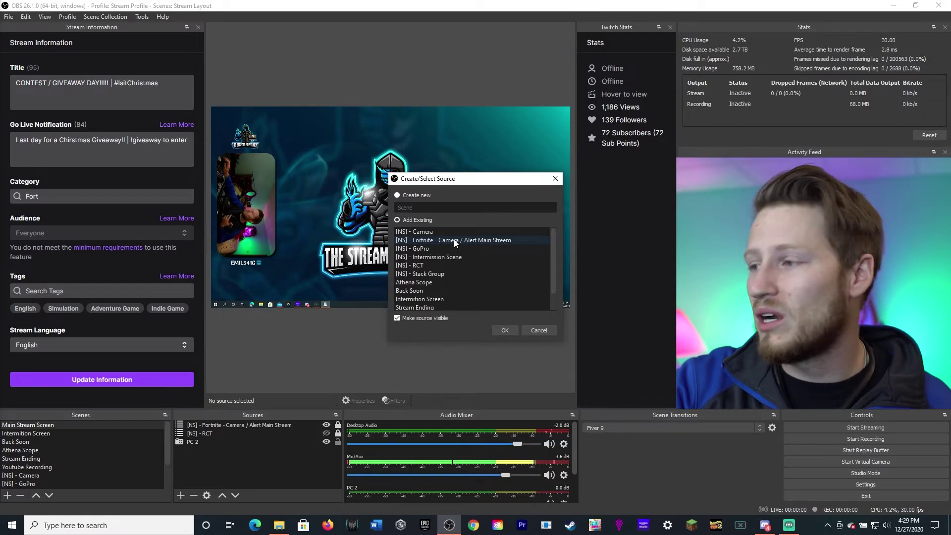
click(545, 333)
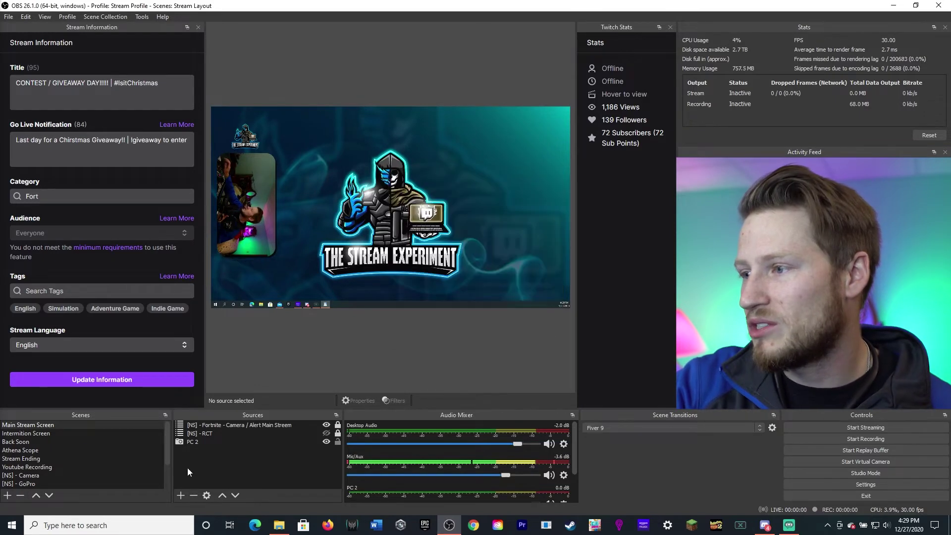
click(227, 427)
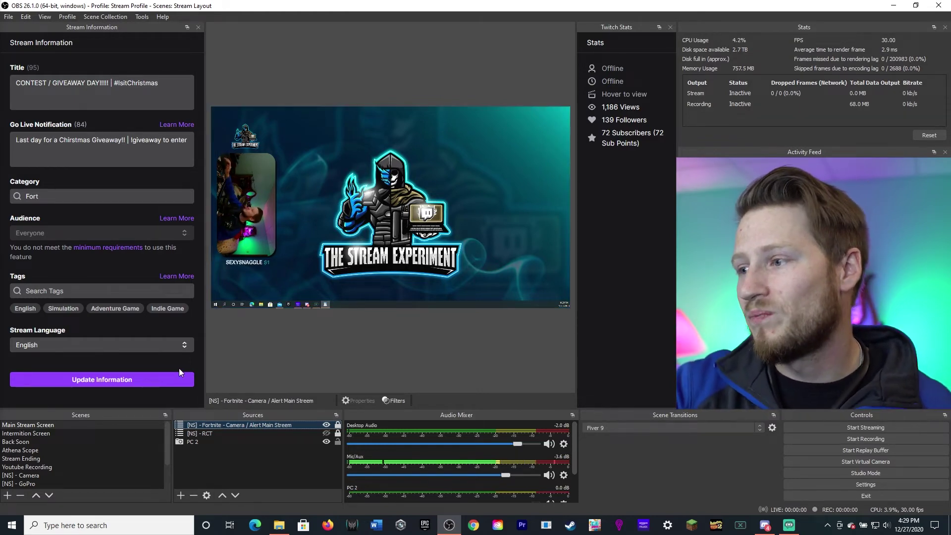
scroll(80, 453, down, 1)
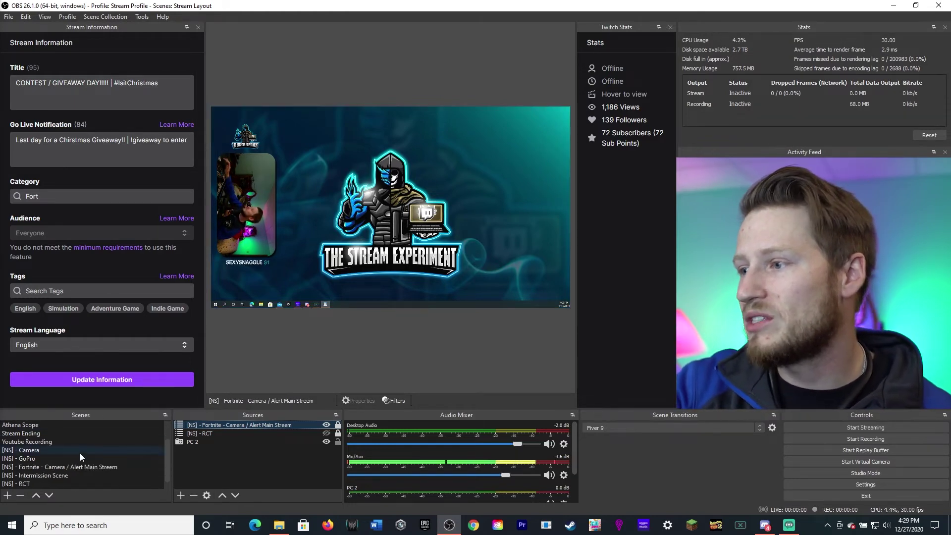
Make [NS] - RCT visible and hide the Fortnite source, then open the [NS] - RCT scene.
click(213, 434)
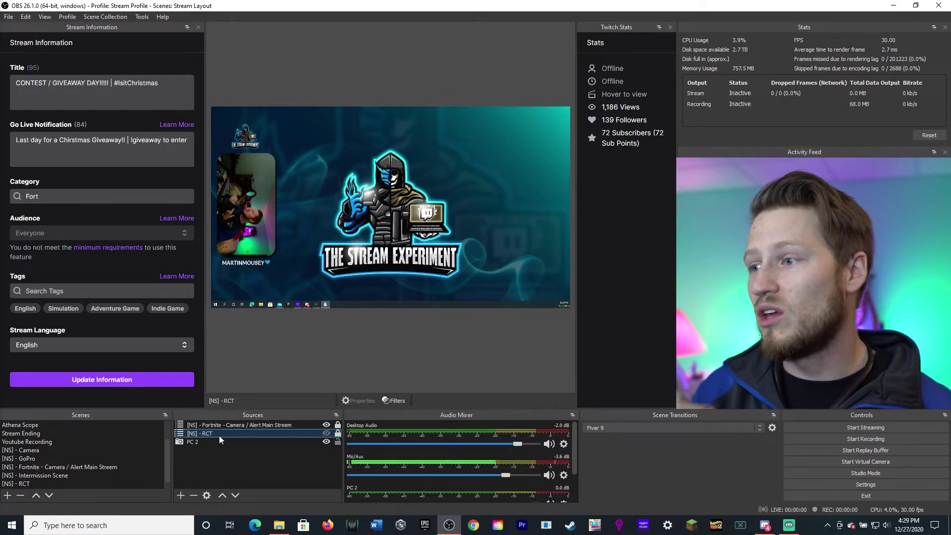
click(326, 434)
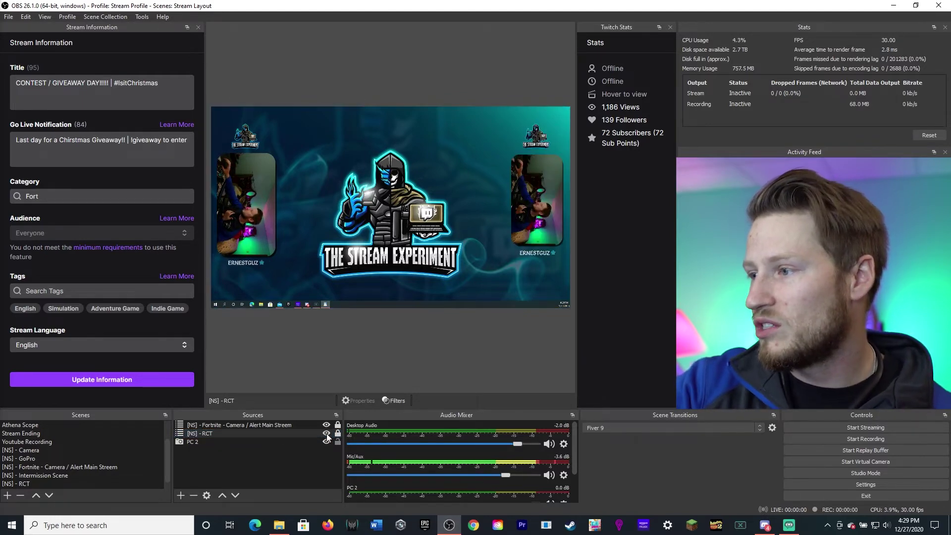
click(327, 426)
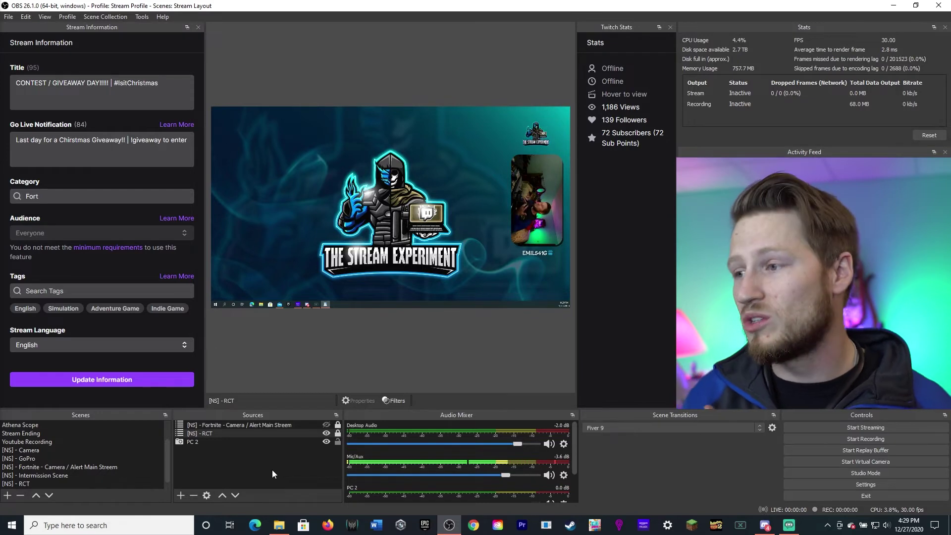
scroll(65, 451, down, 1)
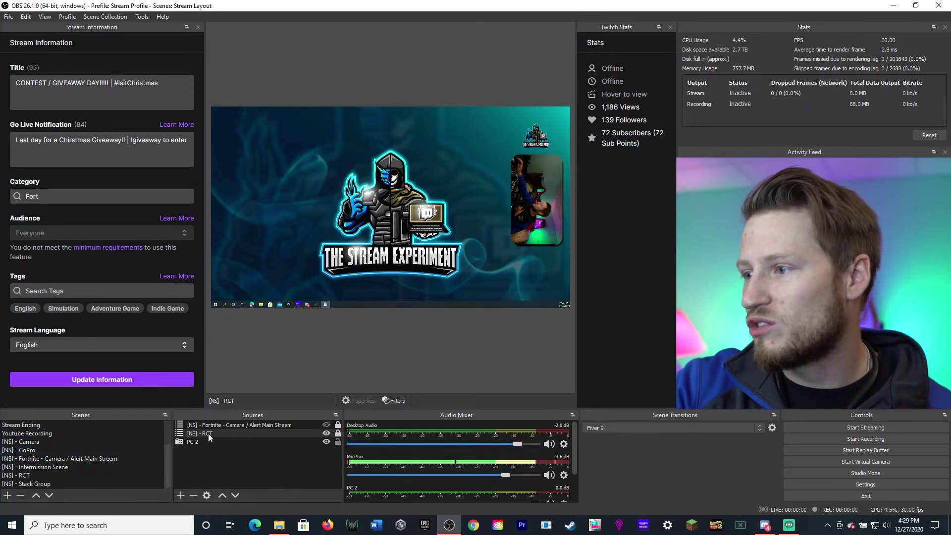
click(39, 477)
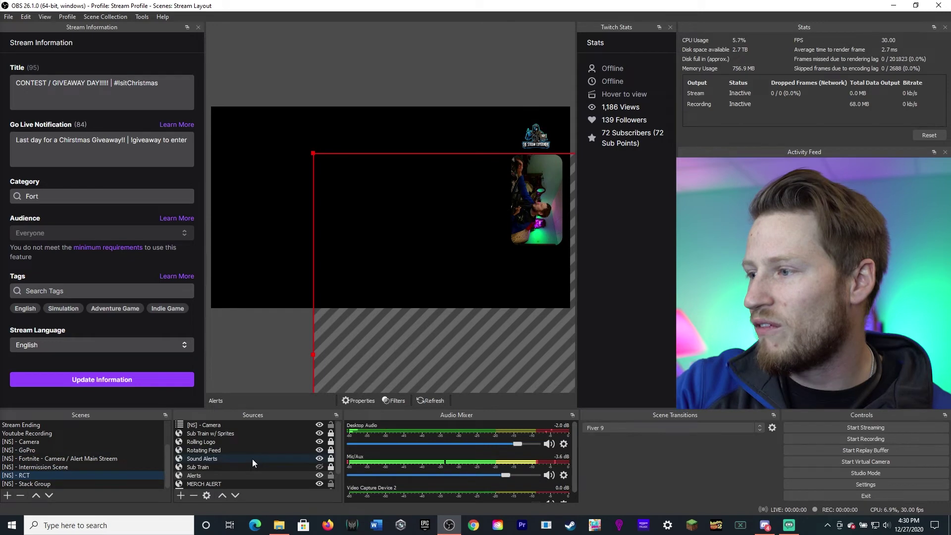
Scroll the Scenes list back to the top and select Main Stream Screen.
scroll(252, 458, down, 1)
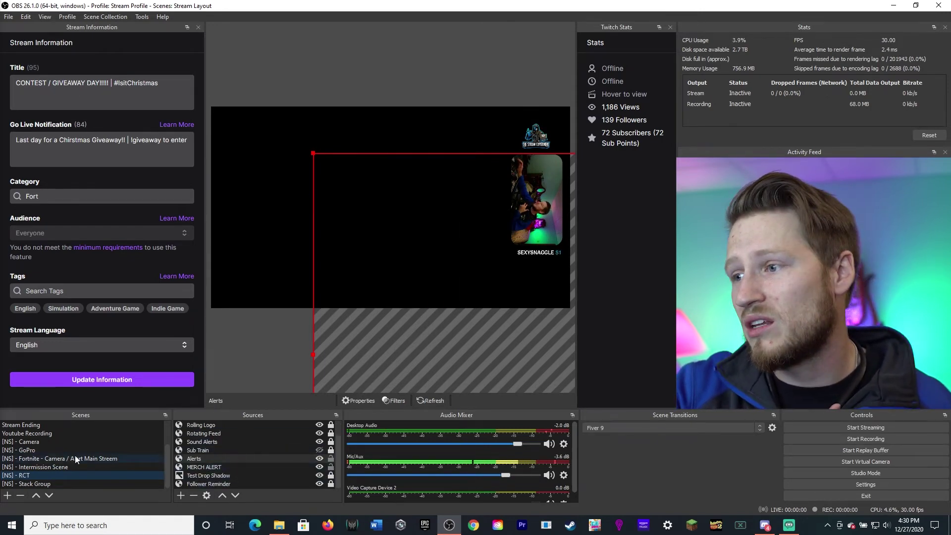
scroll(70, 453, up, 2)
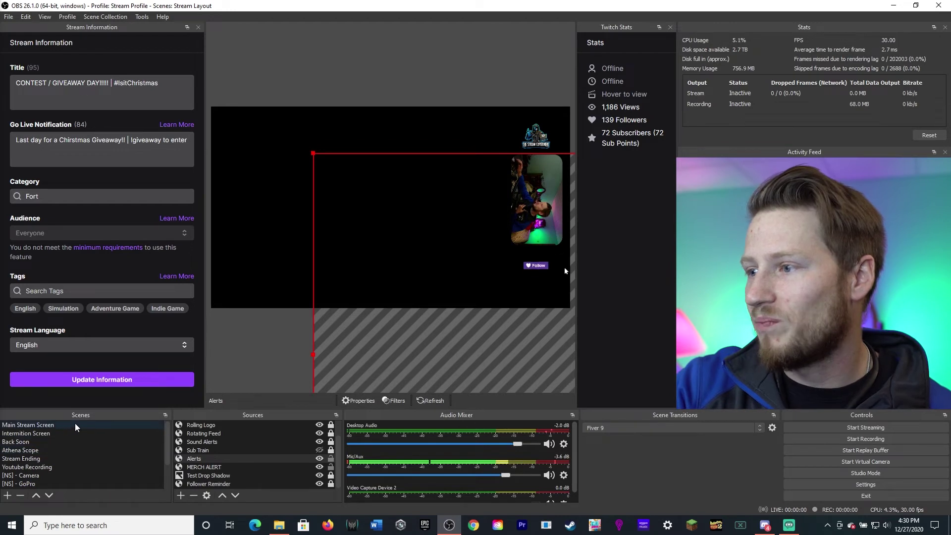
click(60, 427)
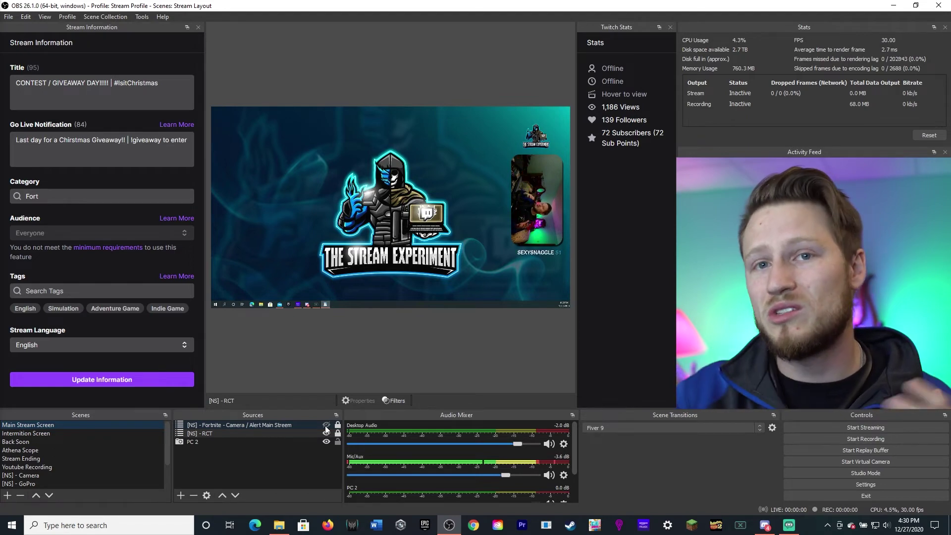
In Studio Mode, stage Fortnite visible and RCT hidden, then transition it to program.
click(879, 476)
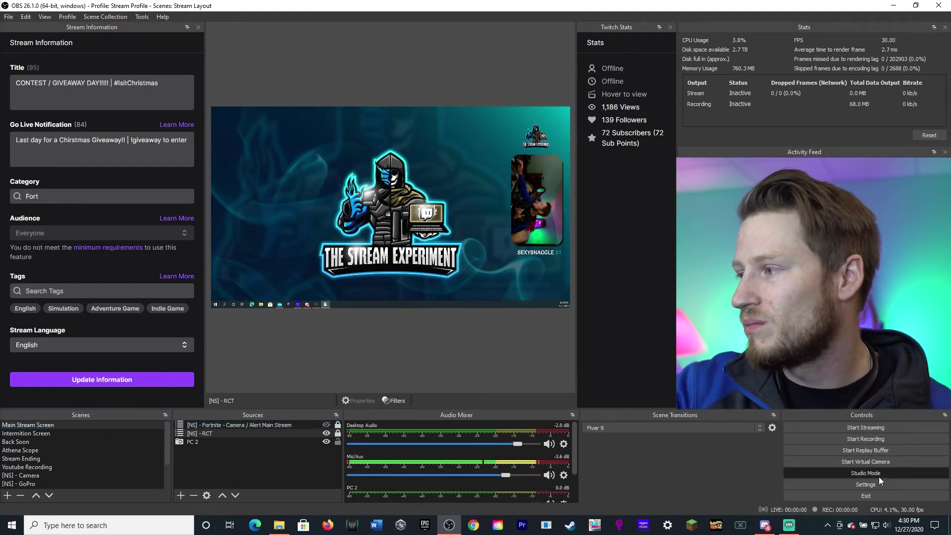
click(326, 426)
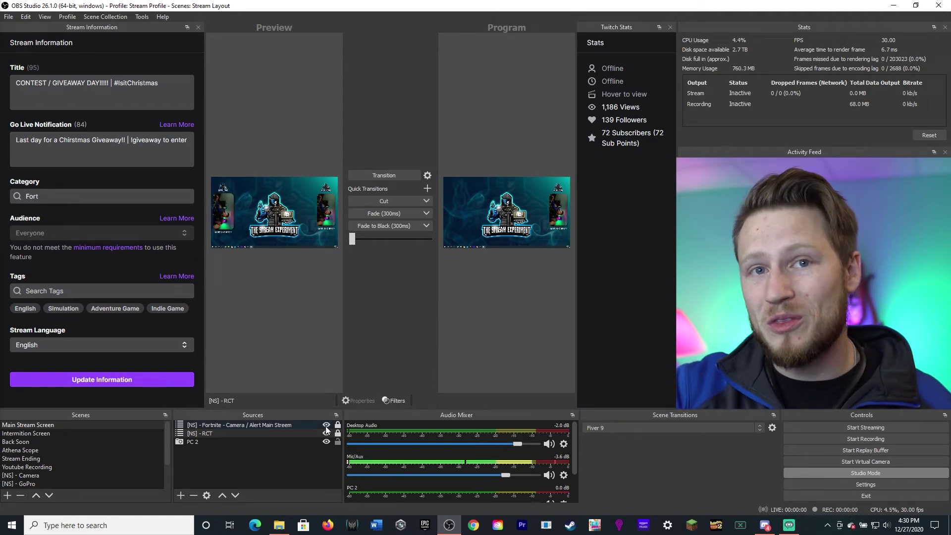
click(327, 433)
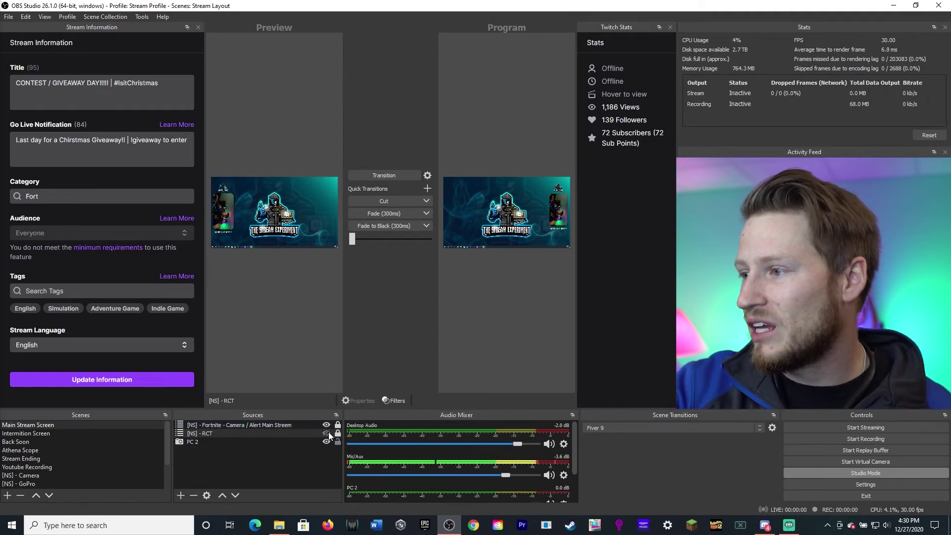
click(390, 176)
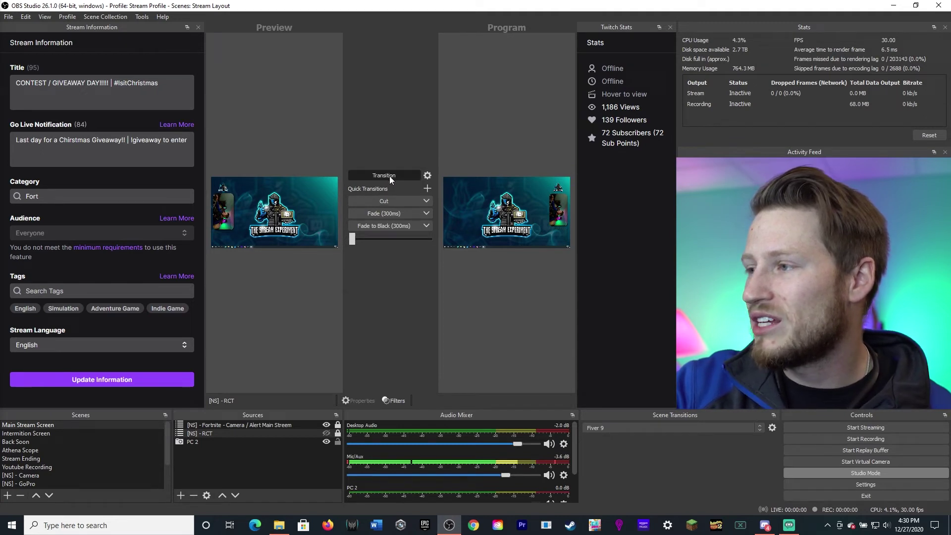